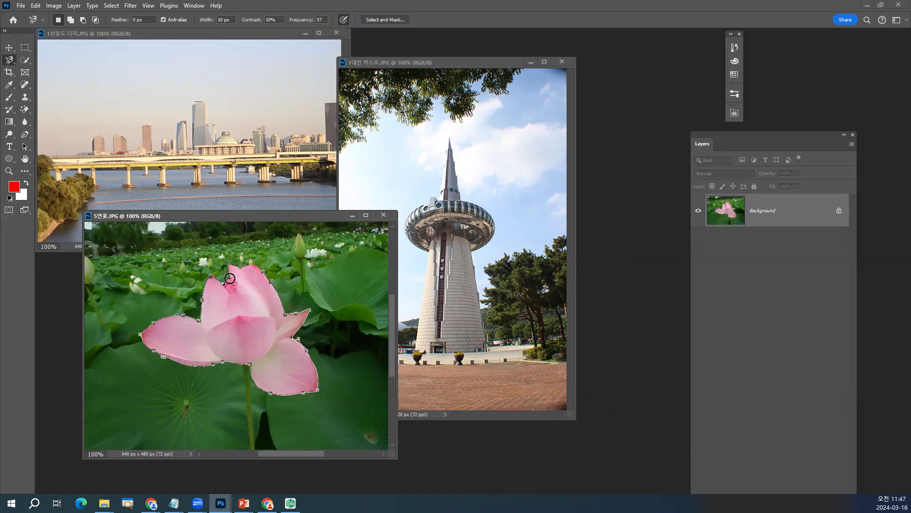
Close the Magnetic Lasso outline around the pink lotus and copy the cut-out into the bridge photo.
click(263, 272)
click(14, 49)
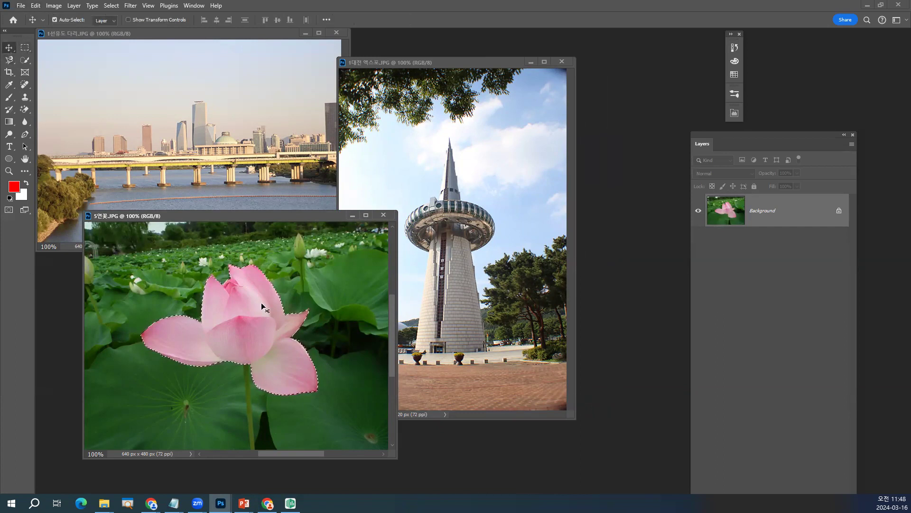
drag(264, 308, 218, 189)
Scale the pasted lotus down with Free Transform to less than half its size, above the bridge.
key(ctrl+t)
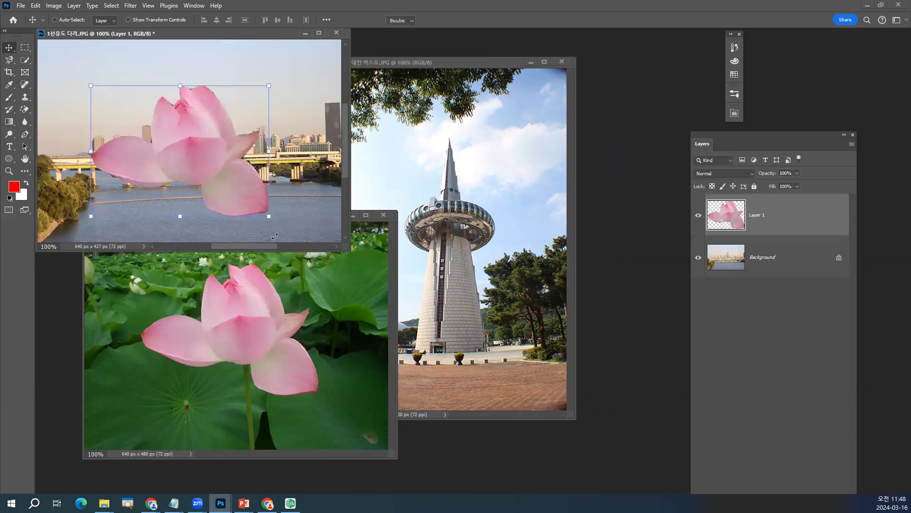
drag(269, 216, 158, 153)
key(Return)
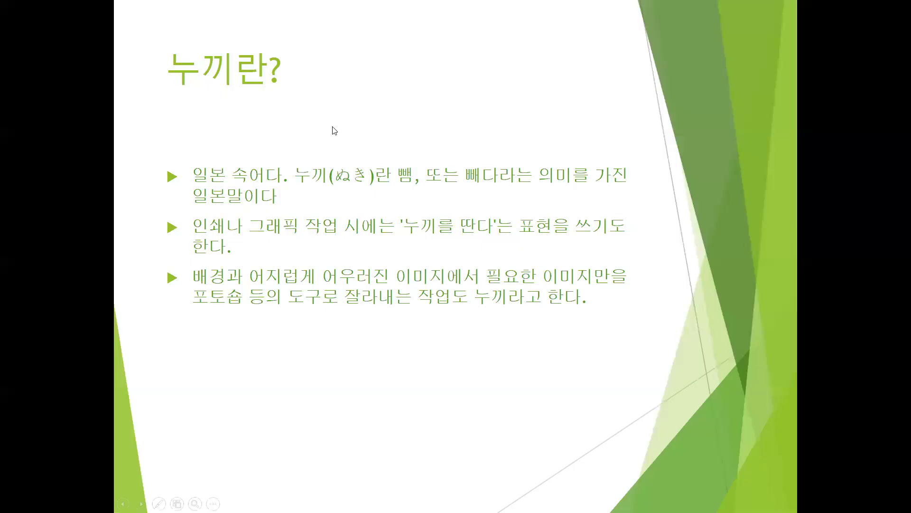
right_click(333, 127)
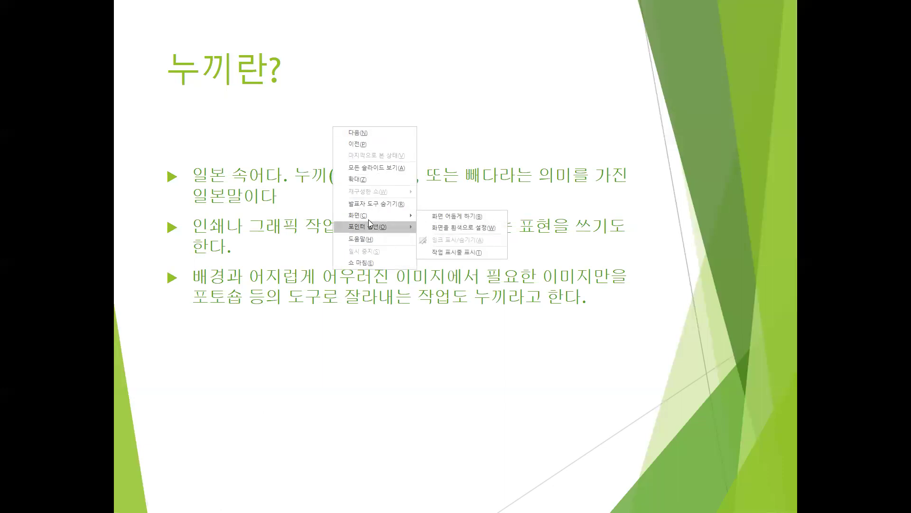
mouse_move(365, 221)
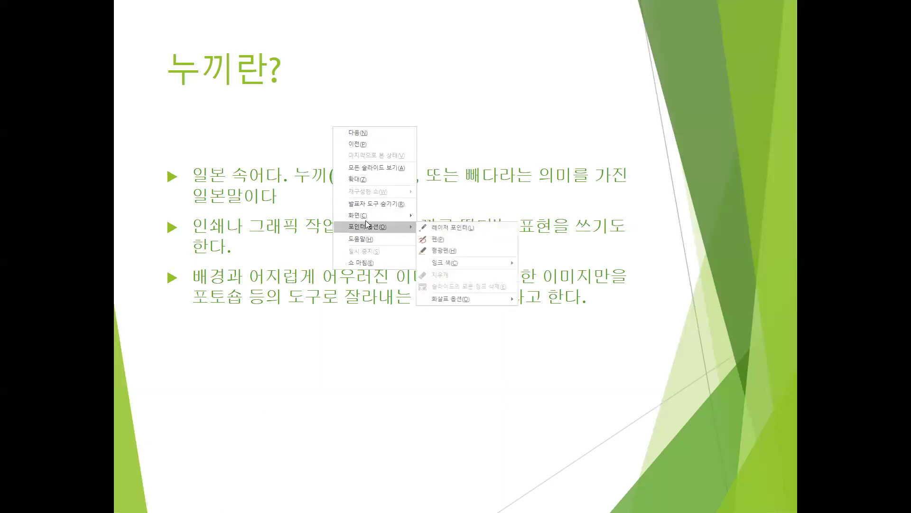
click(357, 179)
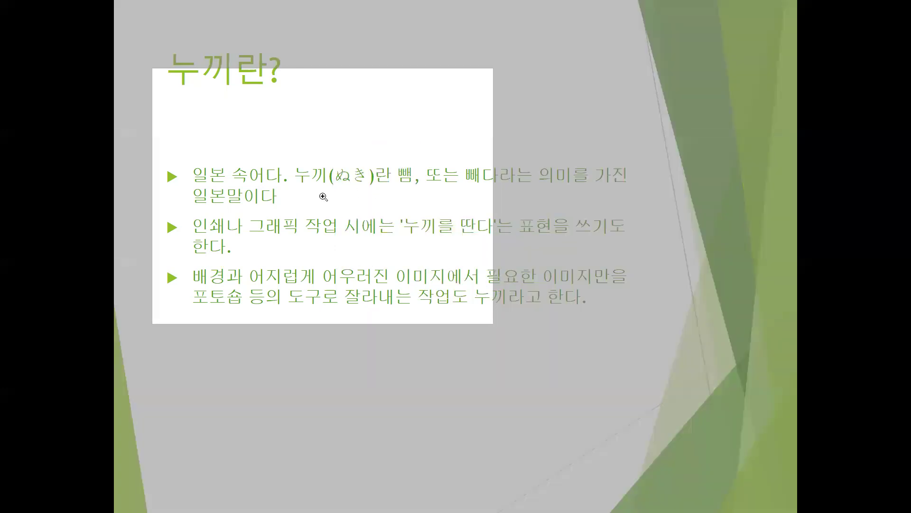
key(Escape)
Advance the slide show to the 선택툴 slide and turn the pointer into a pen.
click(106, 207)
right_click(228, 99)
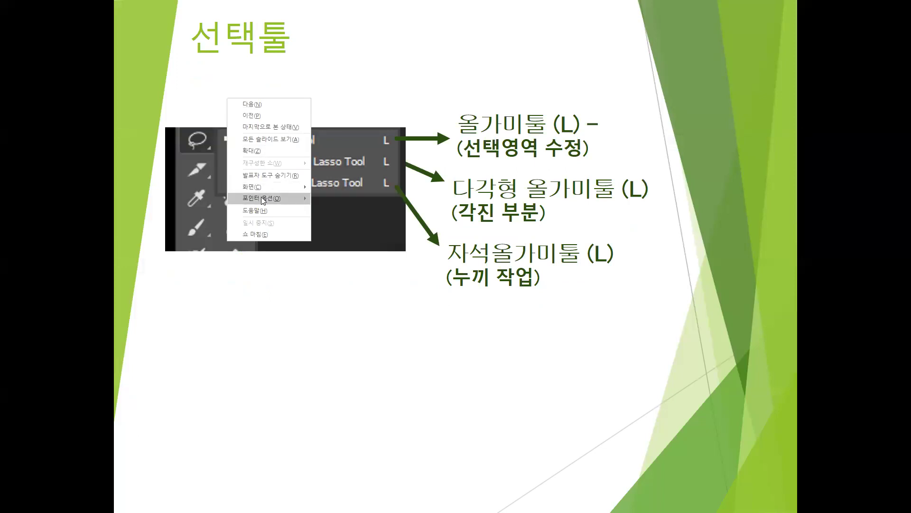
mouse_move(262, 200)
click(332, 210)
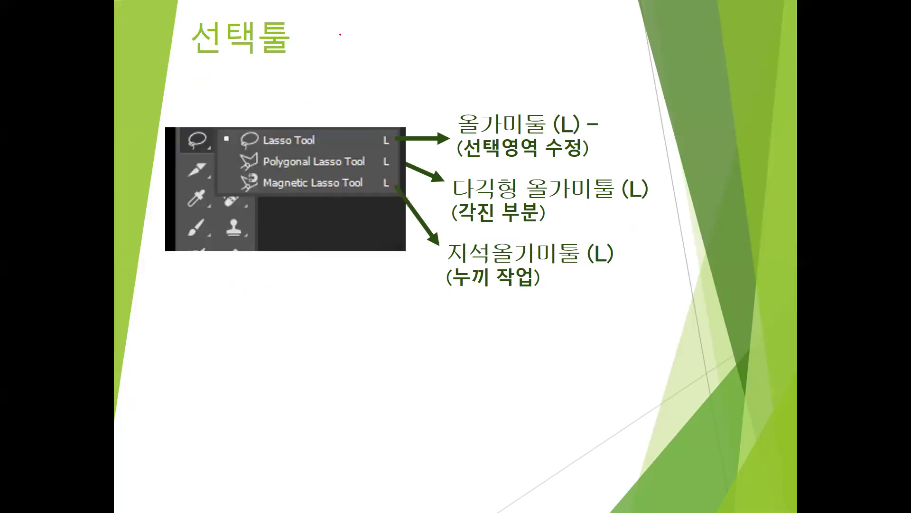
Underline and box the three lasso tool names in red, draw a star beside the magnetic lasso, and end the slide show keeping the ink.
drag(461, 139, 555, 135)
drag(448, 201, 622, 194)
drag(436, 260, 573, 268)
mouse_move(438, 167)
mouse_down()
mouse_move(630, 164)
mouse_move(574, 92)
mouse_move(423, 92)
mouse_move(430, 172)
mouse_up()
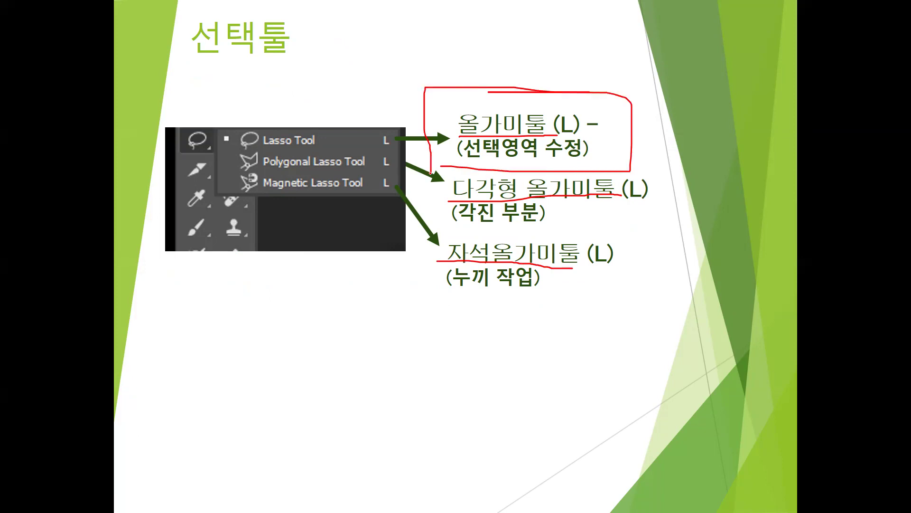
mouse_move(441, 167)
mouse_down()
mouse_move(437, 204)
mouse_move(653, 228)
mouse_move(609, 168)
mouse_up()
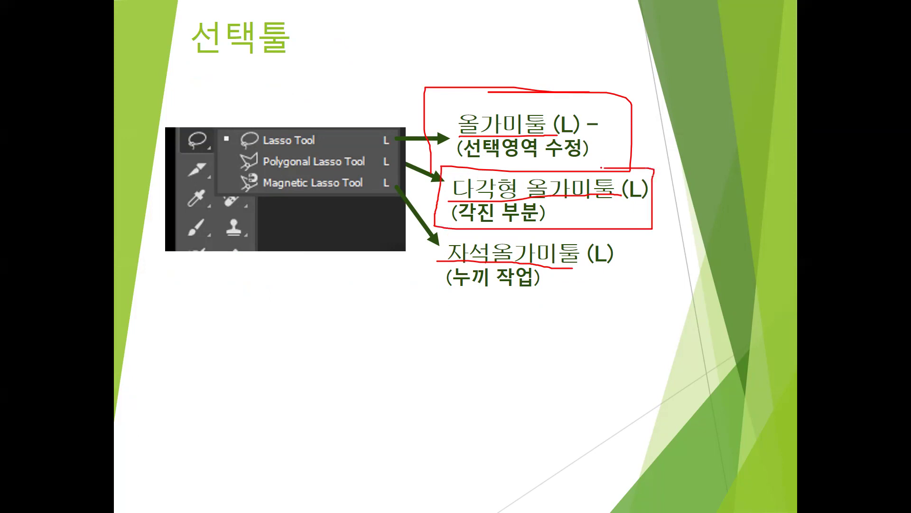
mouse_move(475, 232)
mouse_down()
mouse_move(557, 298)
mouse_move(628, 296)
mouse_move(582, 229)
mouse_up()
mouse_move(671, 236)
mouse_down()
mouse_move(692, 247)
mouse_move(663, 267)
mouse_up()
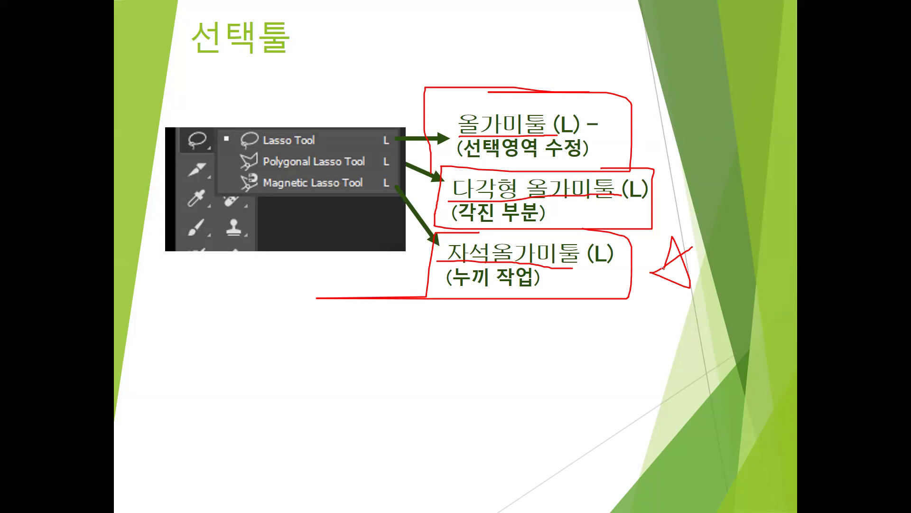
key(Escape)
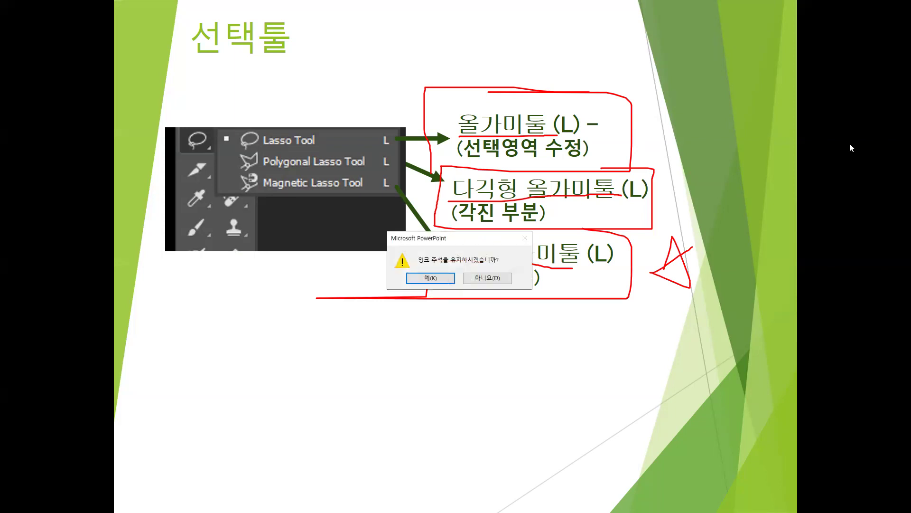
key(Return)
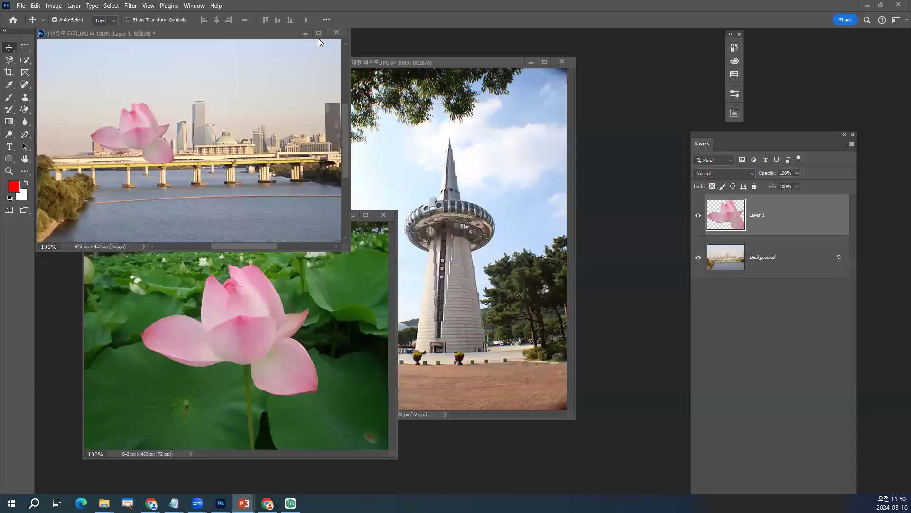
Close the bridge, lotus and tower photo documents in Photoshop.
click(336, 32)
click(455, 187)
click(384, 214)
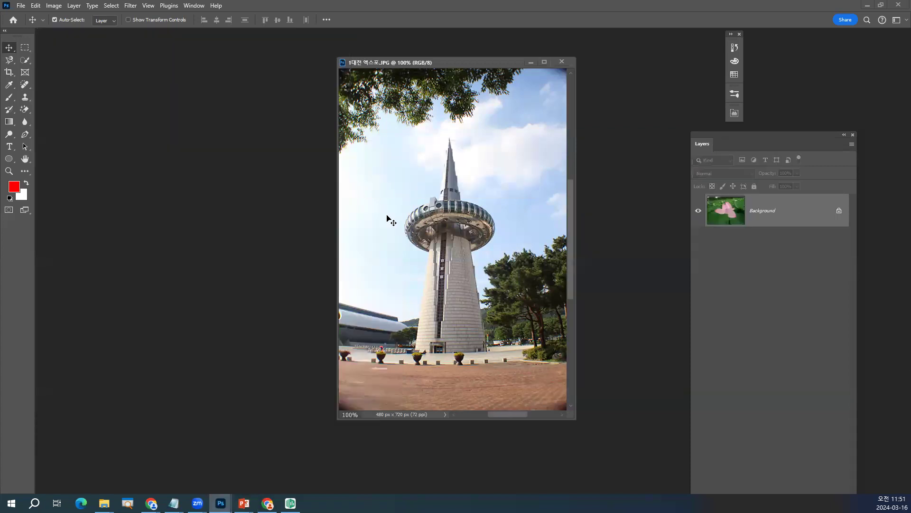
click(562, 61)
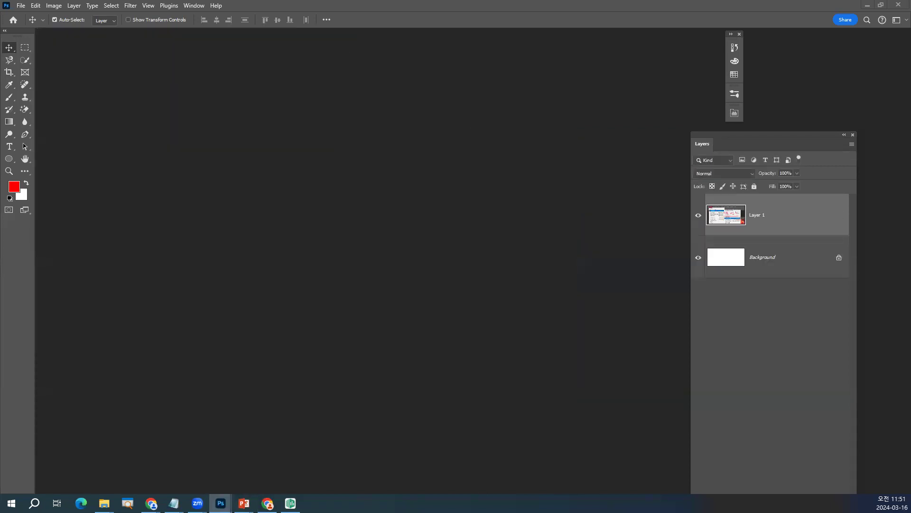
Capture the 00올가미툴 folder view and paste it into a new 653 x 256 px document with an enlarged window.
key(super+e)
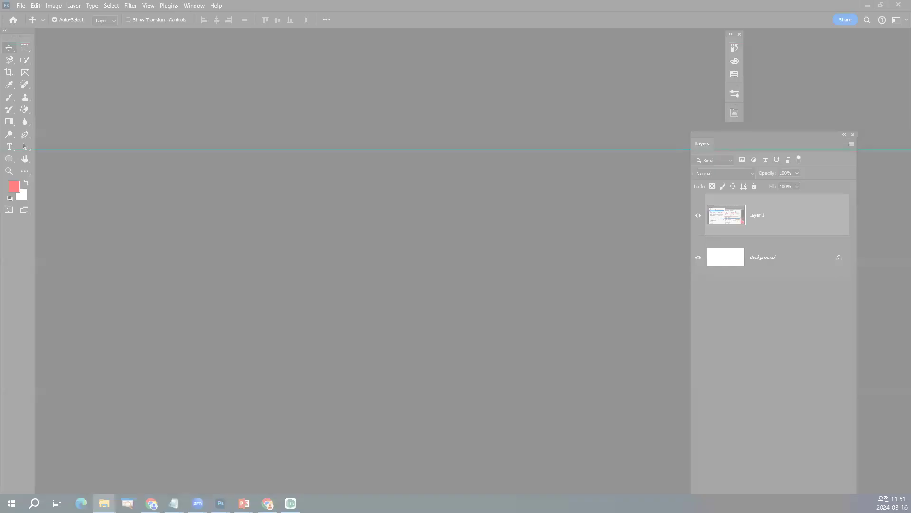
key(Escape)
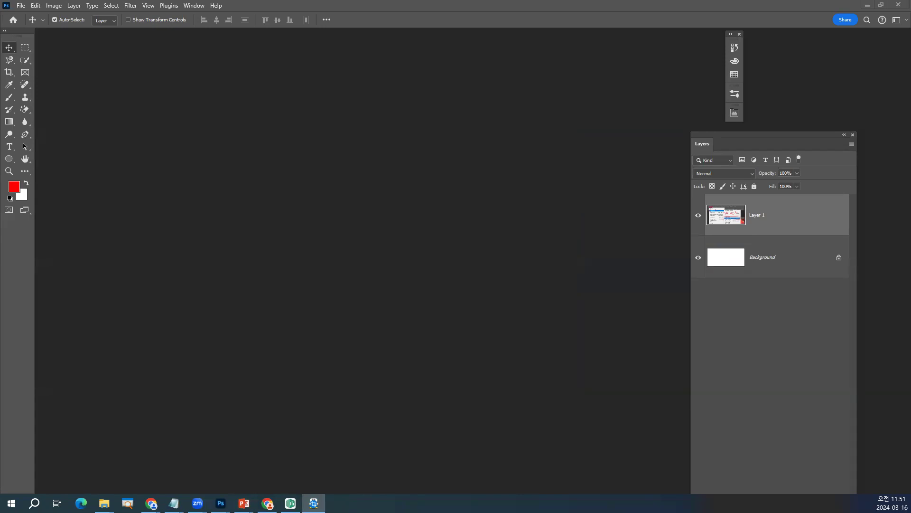
click(24, 6)
click(26, 15)
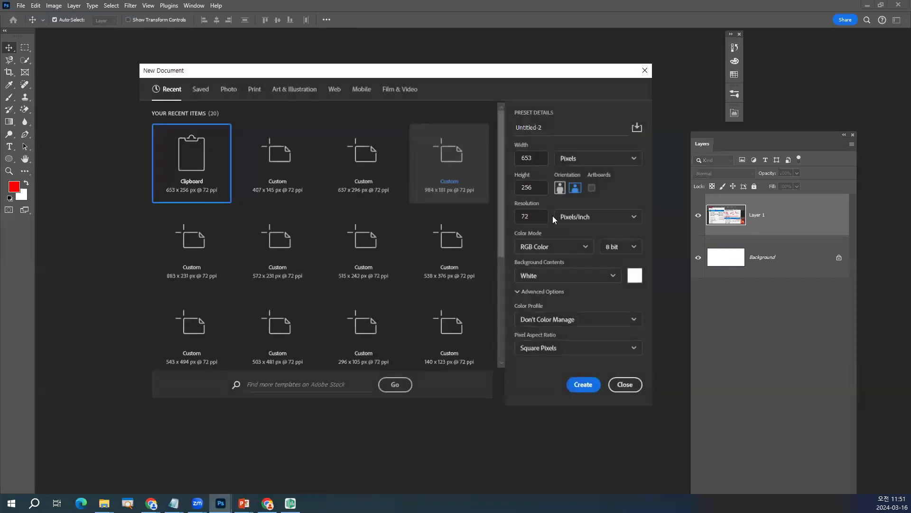
key(Return)
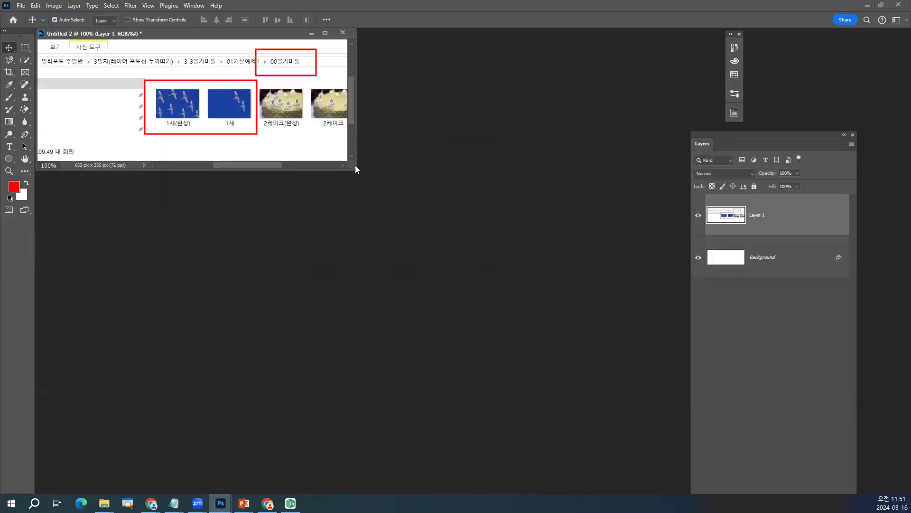
drag(347, 166, 510, 279)
key(ctrl+plus)
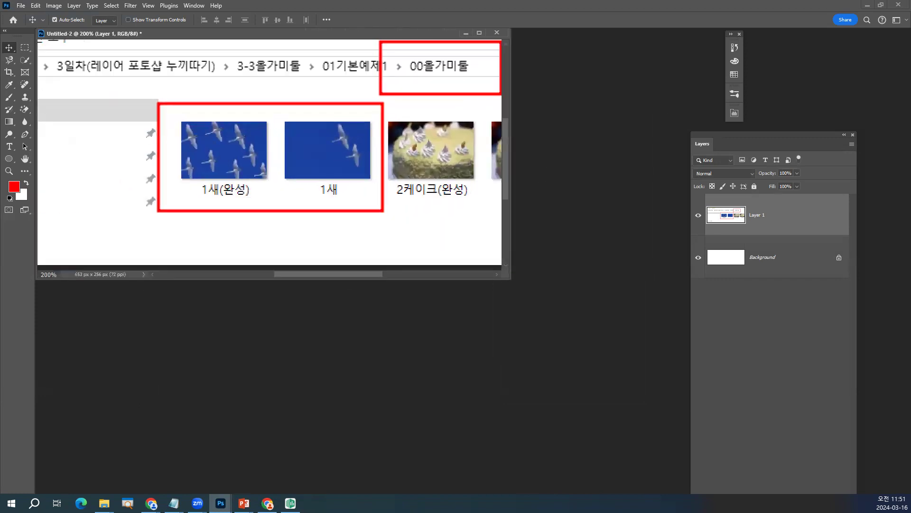
Open 1새.jpg and 1새(완성).jpg from the file explorer and arrange their windows side by side below the folder capture.
key(alt+Tab)
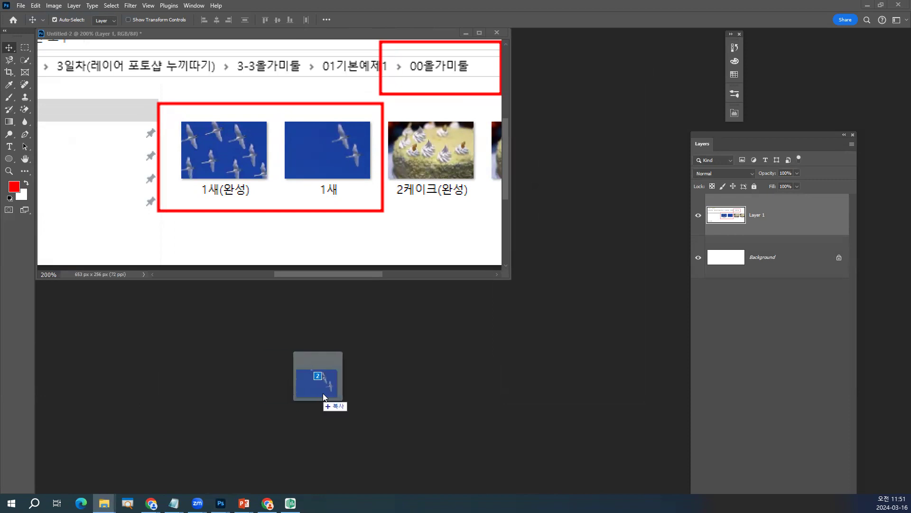
drag(322, 393, 337, 382)
drag(166, 59, 492, 267)
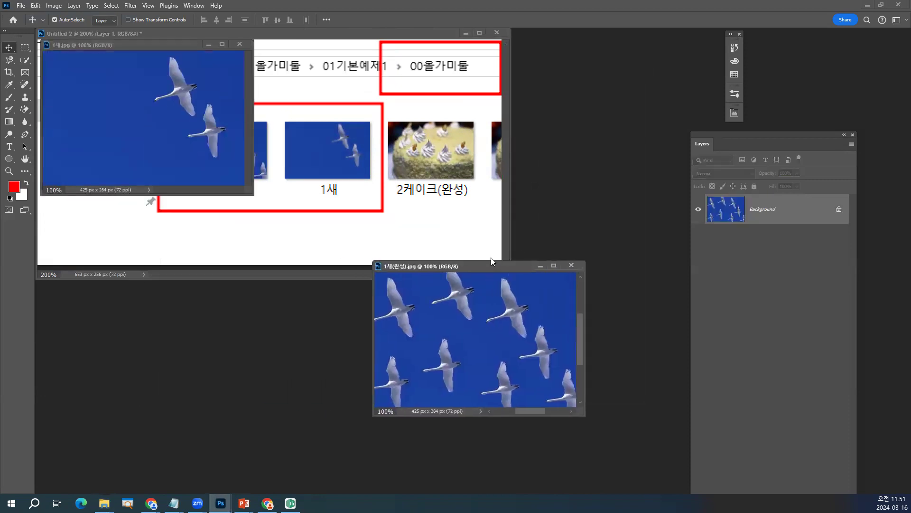
drag(161, 44, 196, 265)
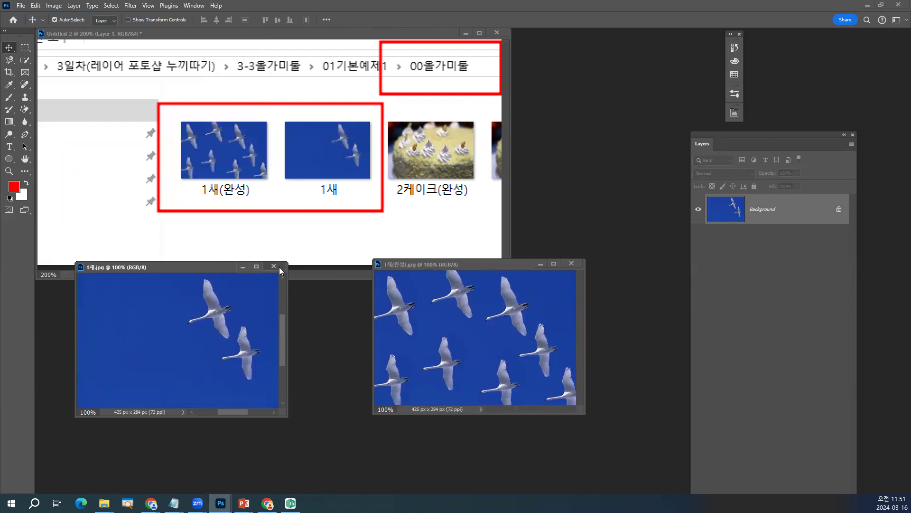
Take a screen capture of the expanded lasso tool group and close the capture result window.
click(9, 60)
click(10, 61)
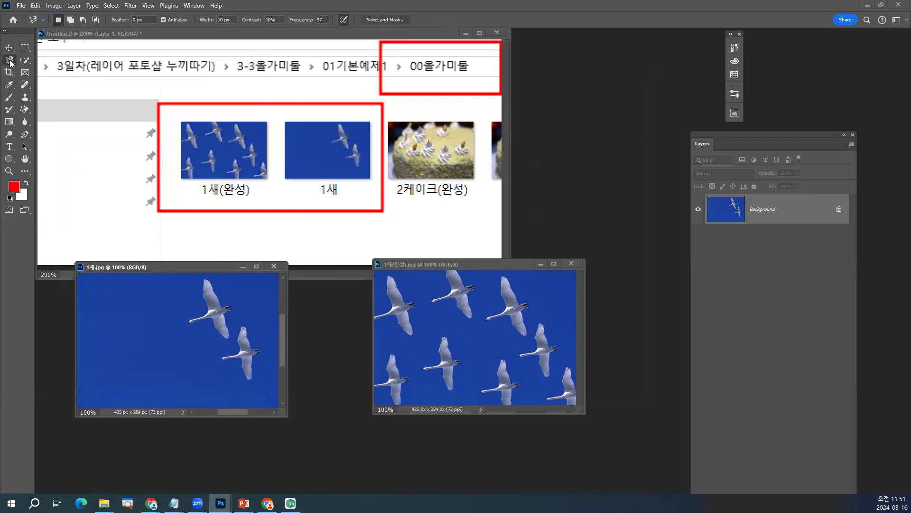
click(9, 61)
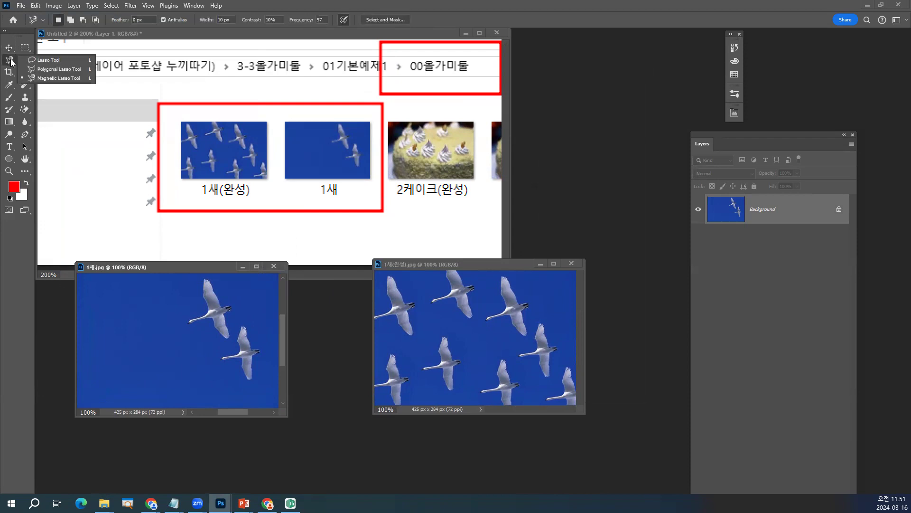
key(ctrl+shift+c)
mouse_move(1, 21)
mouse_down()
mouse_move(60, 100)
mouse_move(103, 107)
mouse_up()
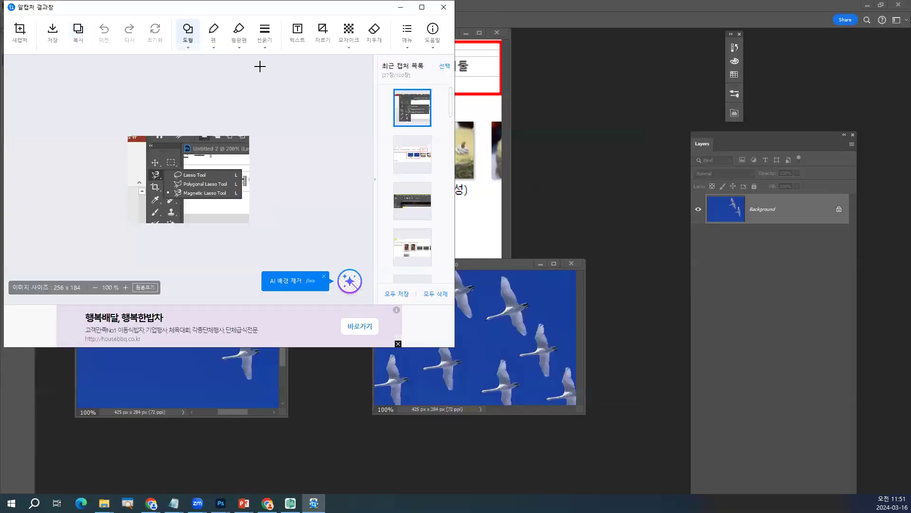
click(449, 8)
Create a new 256 x 184 px document and paste the lasso tool capture into it.
click(26, 5)
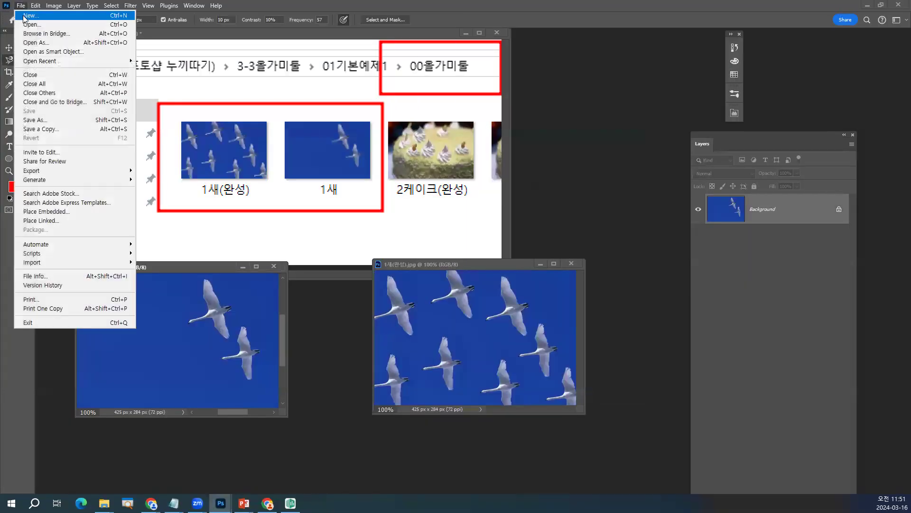
click(23, 16)
click(582, 384)
key(ctrl+b)
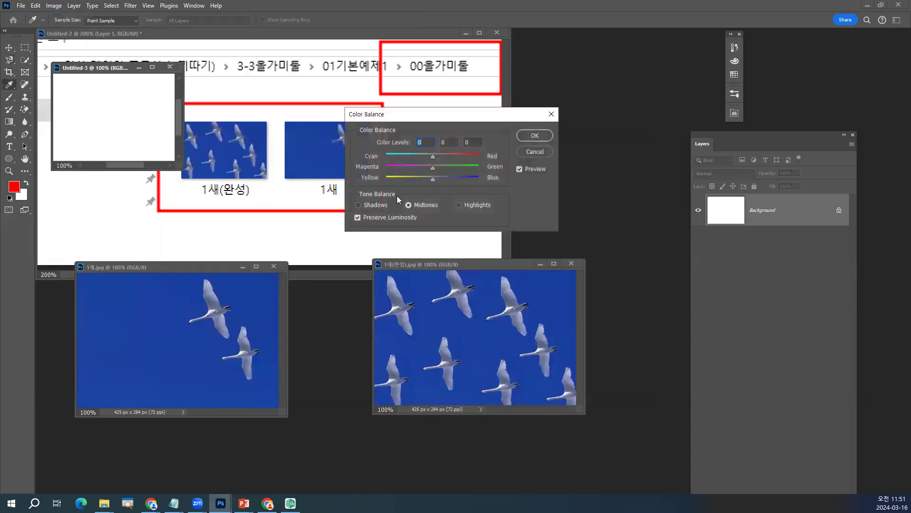
click(519, 140)
key(l)
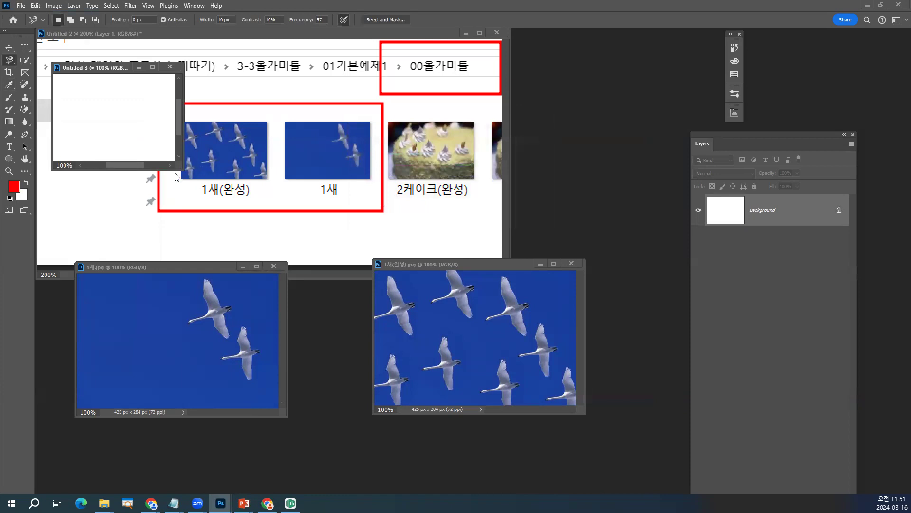
key(ctrl+v)
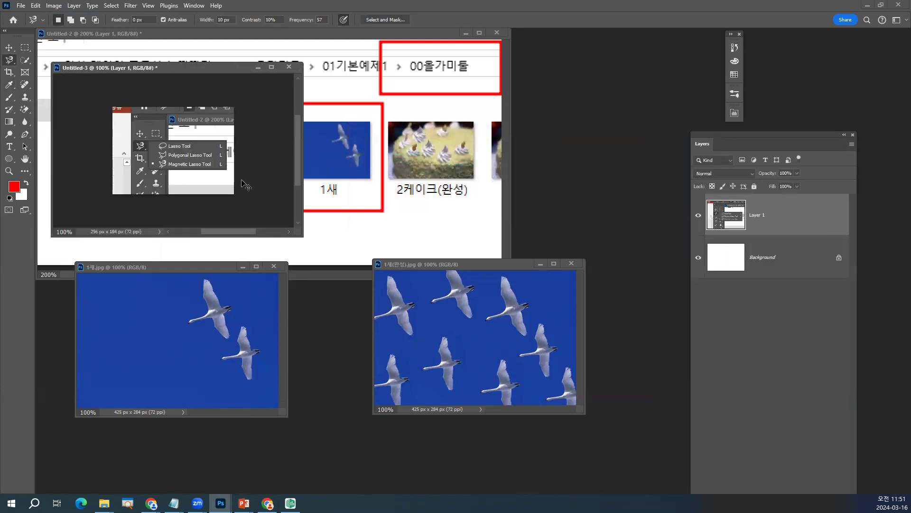
key(ctrl+plus)
Brush a red outline around the Lasso Tool entry in the capture and move its window beside the folder capture.
click(10, 97)
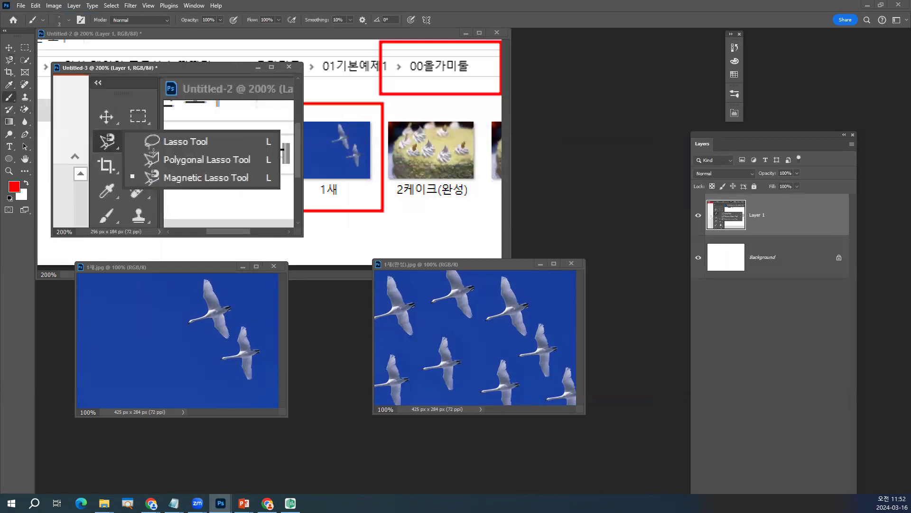
drag(188, 151, 222, 149)
mouse_move(192, 122)
mouse_down()
mouse_move(136, 126)
mouse_move(137, 163)
mouse_up()
drag(142, 71, 445, 81)
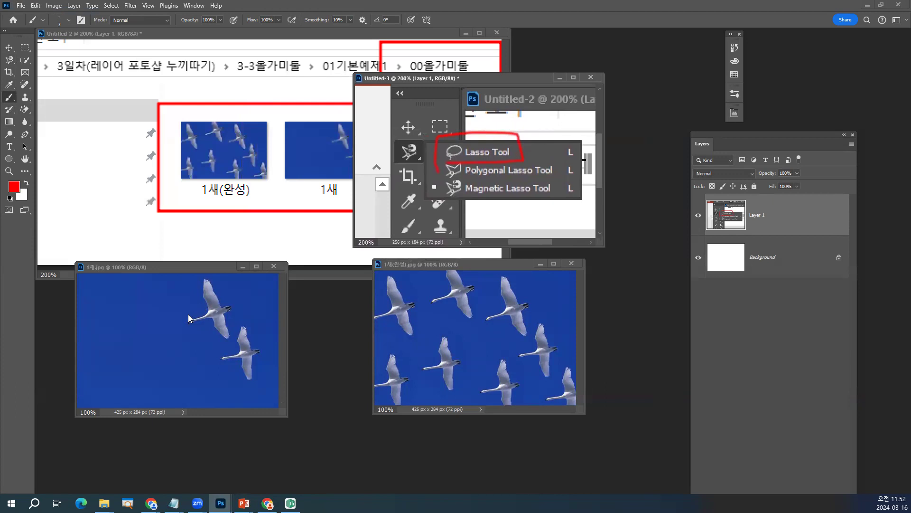
Lasso loosely around the upper bird in 1새.jpg and duplicate it four times across the empty sky.
drag(185, 265, 160, 79)
drag(9, 60, 41, 59)
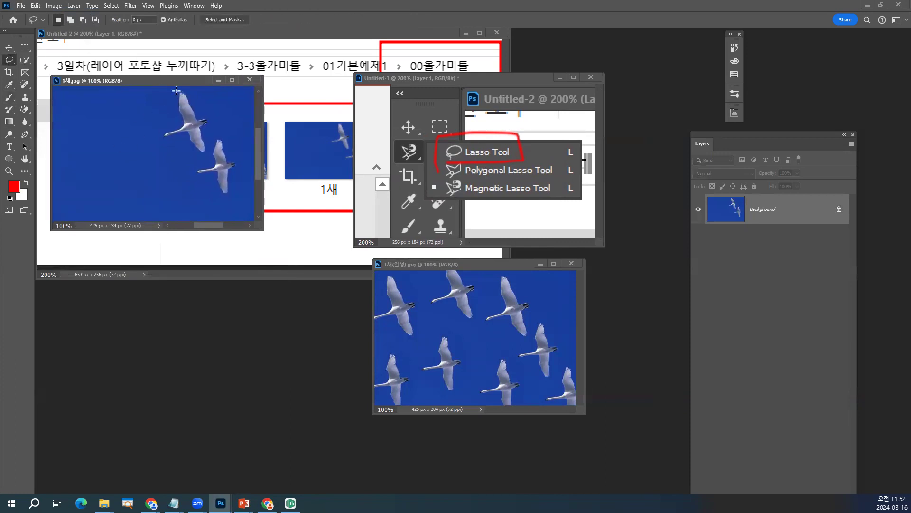
mouse_move(176, 122)
mouse_down()
mouse_move(158, 140)
mouse_move(183, 140)
mouse_move(207, 155)
mouse_move(213, 119)
mouse_move(200, 116)
mouse_move(183, 87)
mouse_up()
drag(174, 133, 173, 135)
click(9, 47)
drag(181, 121, 212, 216)
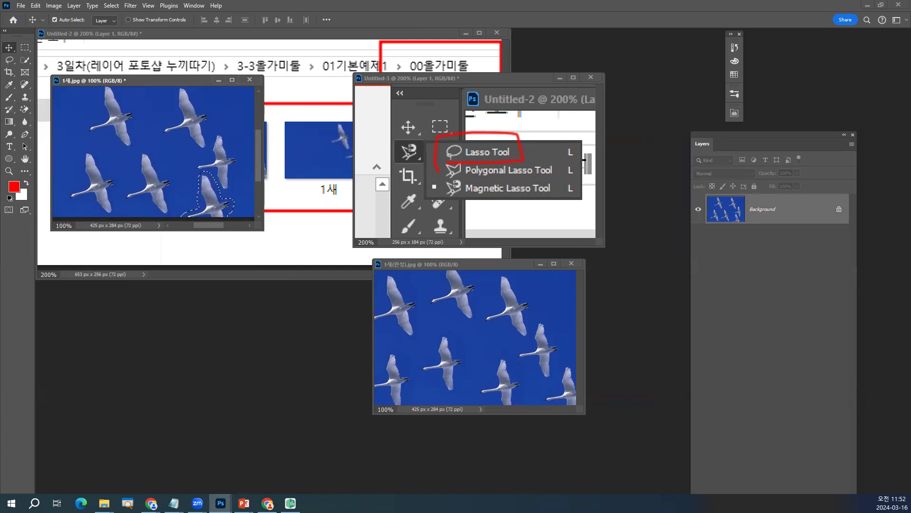
Open the cake practice files 2케이크.jpg and 2케이크(완성).jpg.
drag(255, 356, 273, 362)
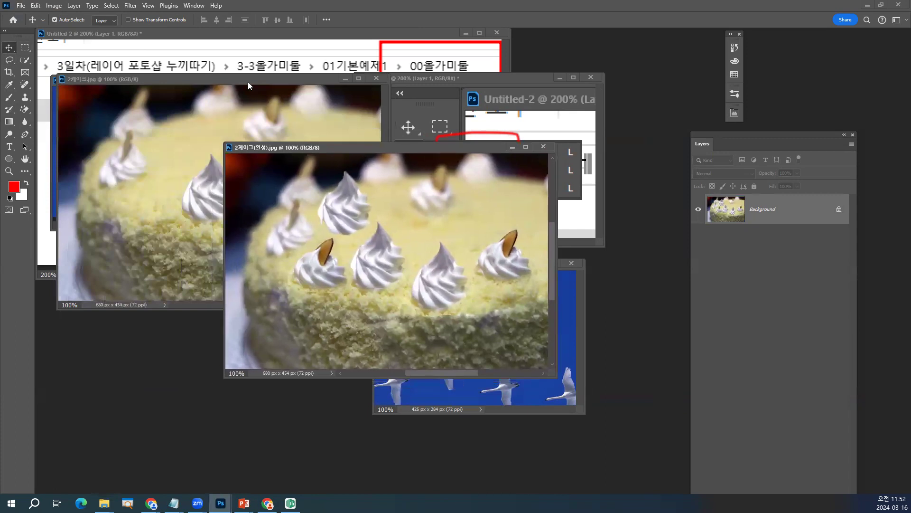
Lasso loosely around the middle cream swirl in 2케이크.jpg, duplicate it into the gap beside the almond-topped swirl, and deselect.
click(248, 85)
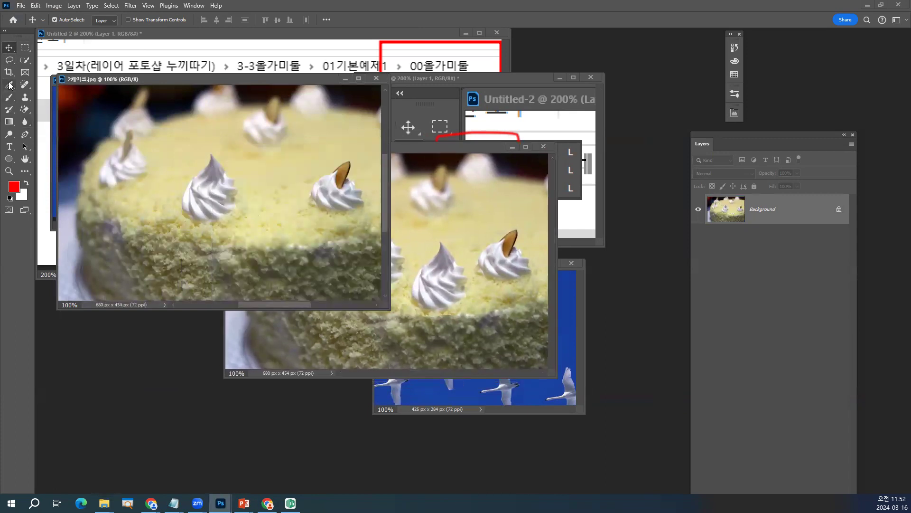
click(9, 60)
drag(204, 160, 195, 177)
mouse_move(180, 217)
mouse_down()
mouse_move(205, 227)
mouse_move(235, 222)
mouse_up()
drag(231, 169, 205, 150)
key(v)
drag(216, 205, 278, 205)
key(ctrl+d)
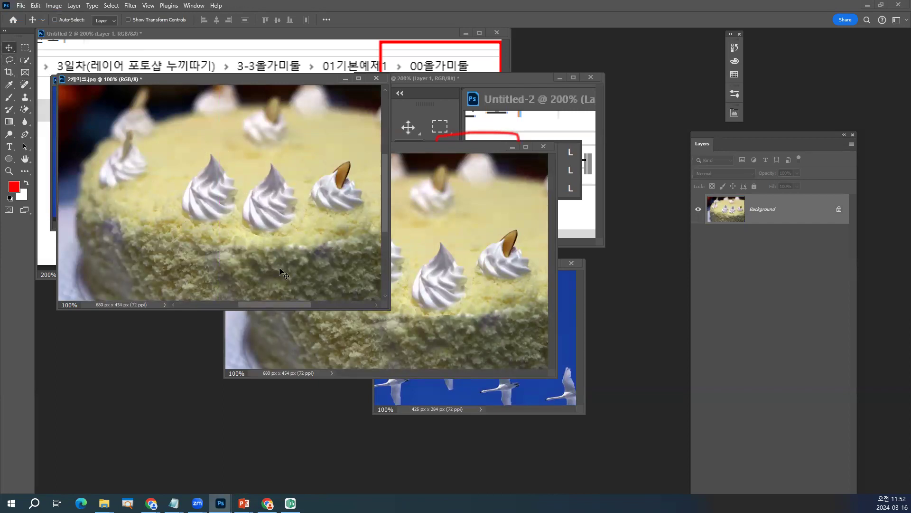
Check the copied swirl's edges up close and move the 2케이크(완성).jpg window over beside the practice photo.
key(ctrl+plus)
drag(261, 265, 199, 225)
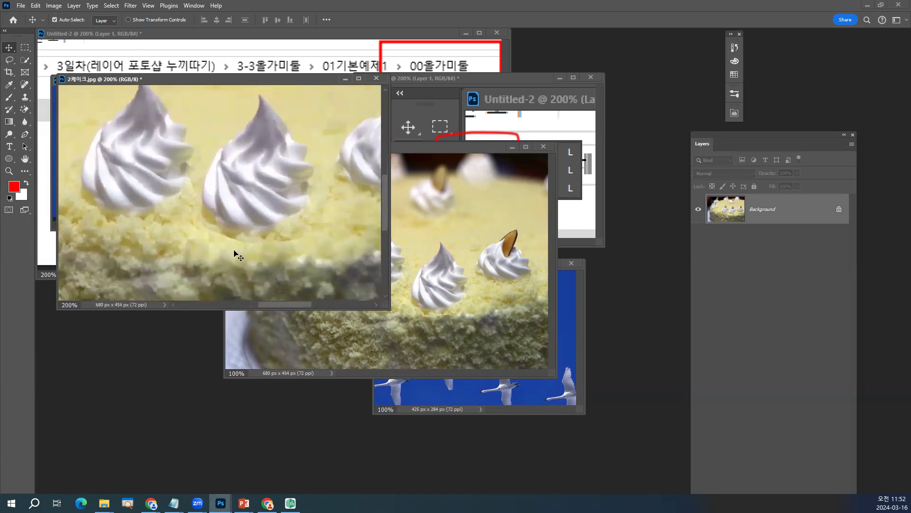
key(ctrl+minus)
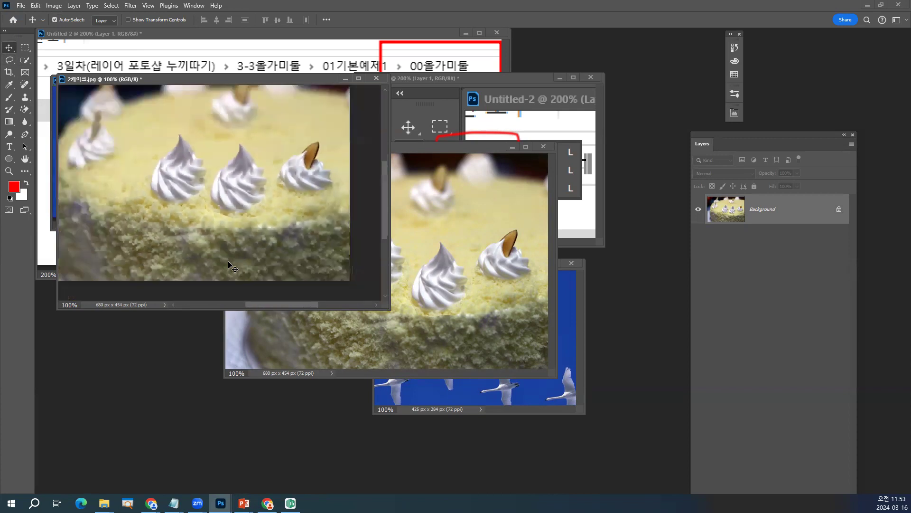
drag(422, 149, 124, 202)
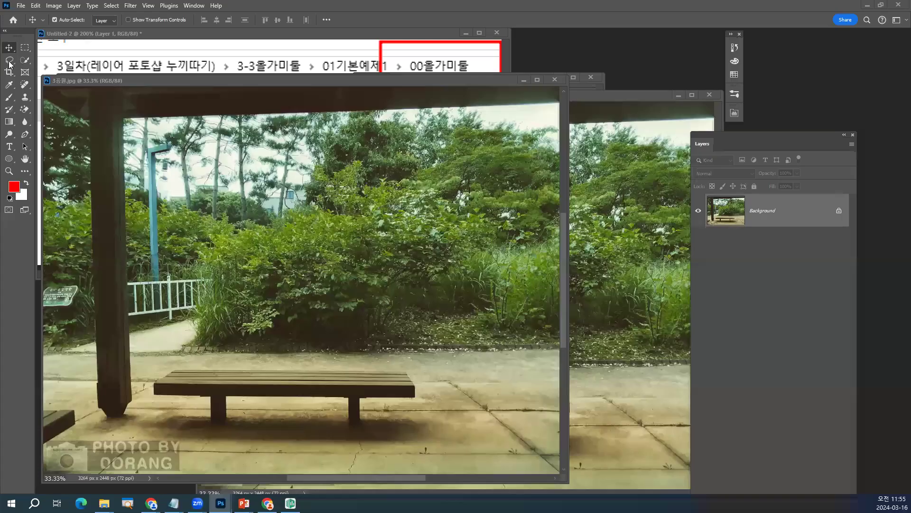
Activate the Polygonal Lasso Tool and enlarge the 3공원.jpg window so the whole photo has a margin around it.
click(9, 62)
right_click(10, 62)
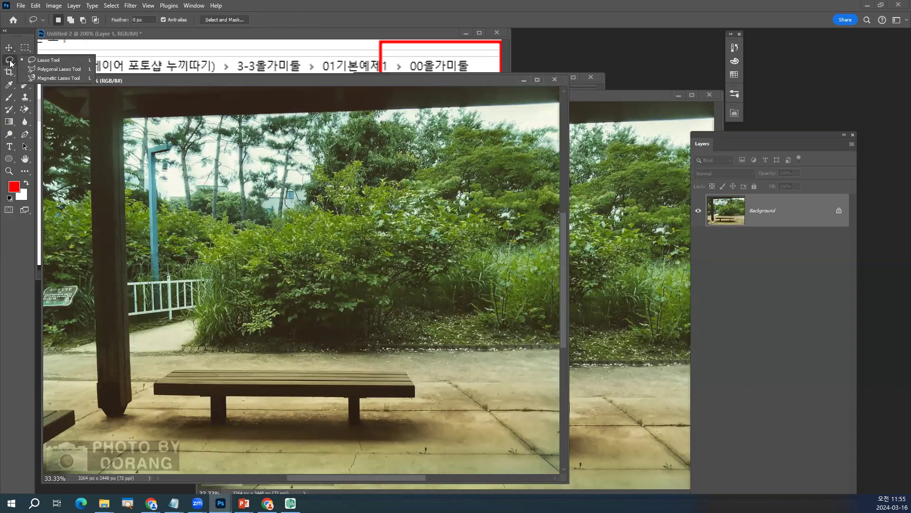
click(47, 70)
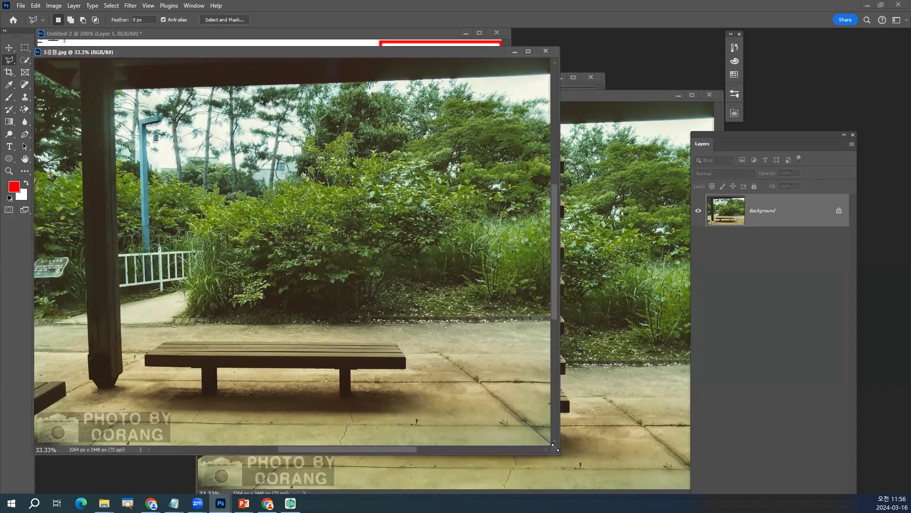
drag(558, 453, 591, 470)
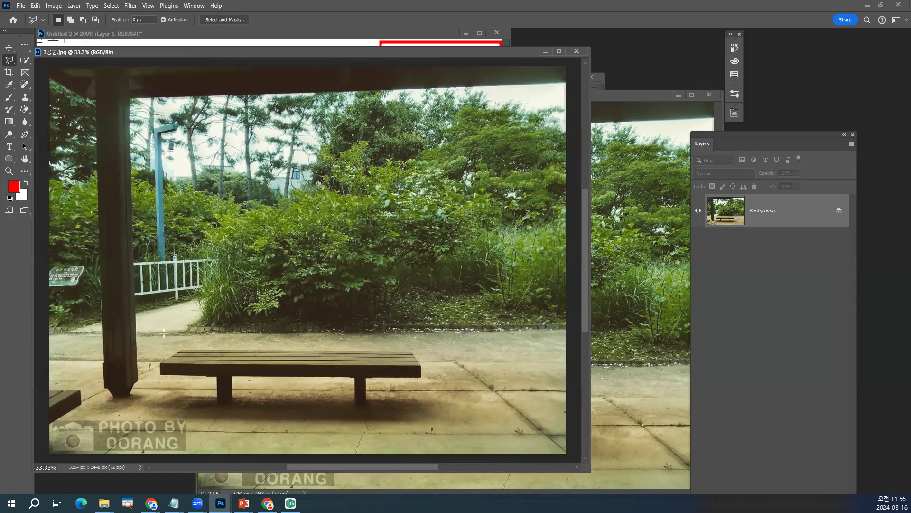
Trace the park bench and its legs in 3공원.jpg with the Polygonal Lasso Tool, and clear the selection.
click(7, 61)
click(28, 67)
click(181, 350)
click(366, 378)
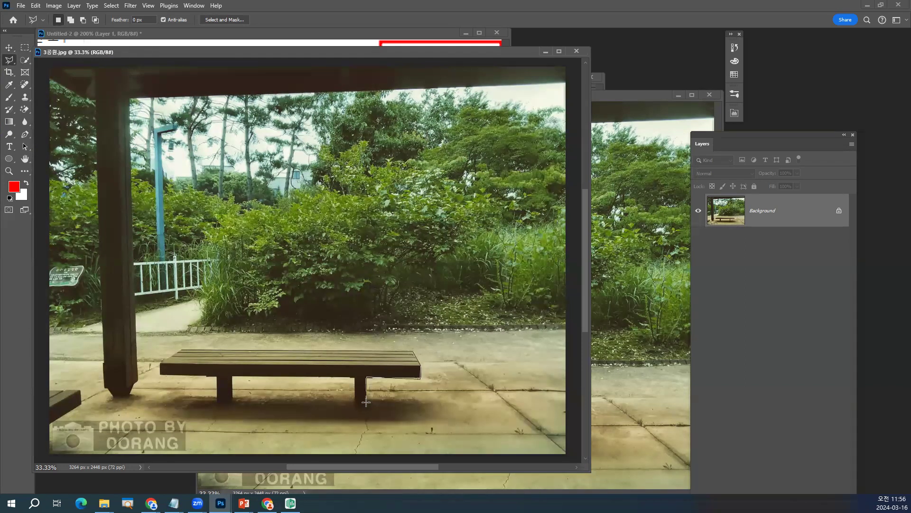
click(355, 377)
click(182, 349)
key(ctrl+d)
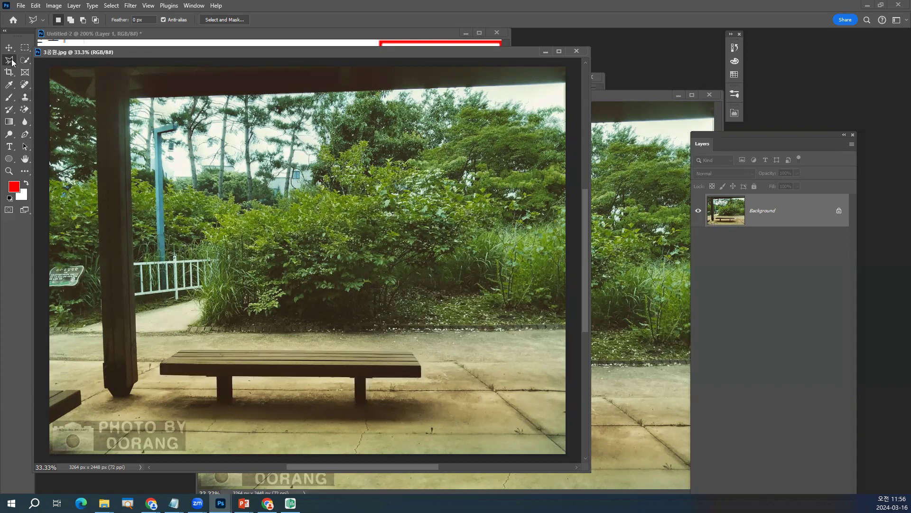
Outline the bench corner by corner with the Polygonal Lasso, duplicate it upward over the shrubs, and deselect.
click(181, 349)
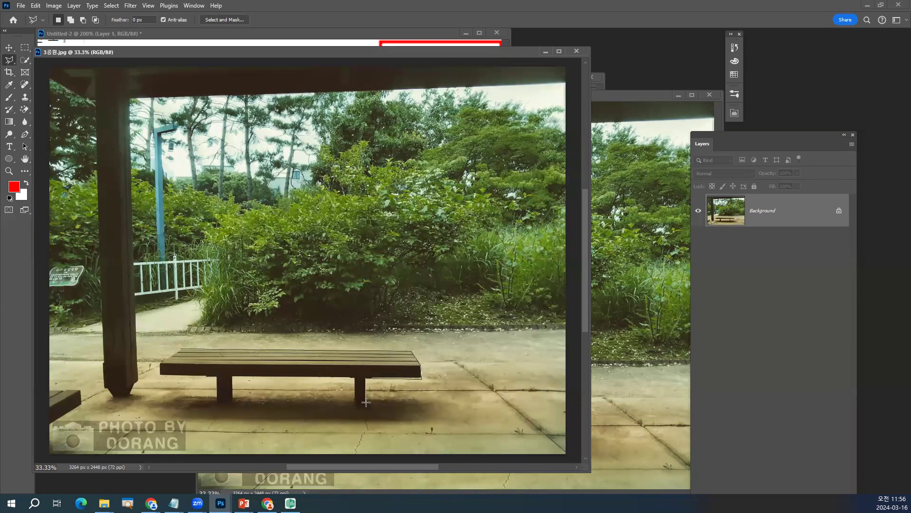
click(352, 377)
click(181, 349)
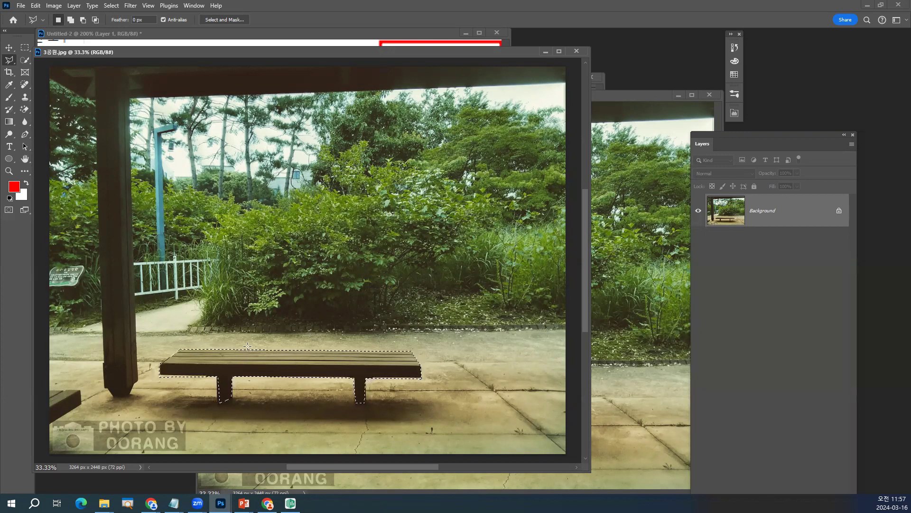
click(9, 48)
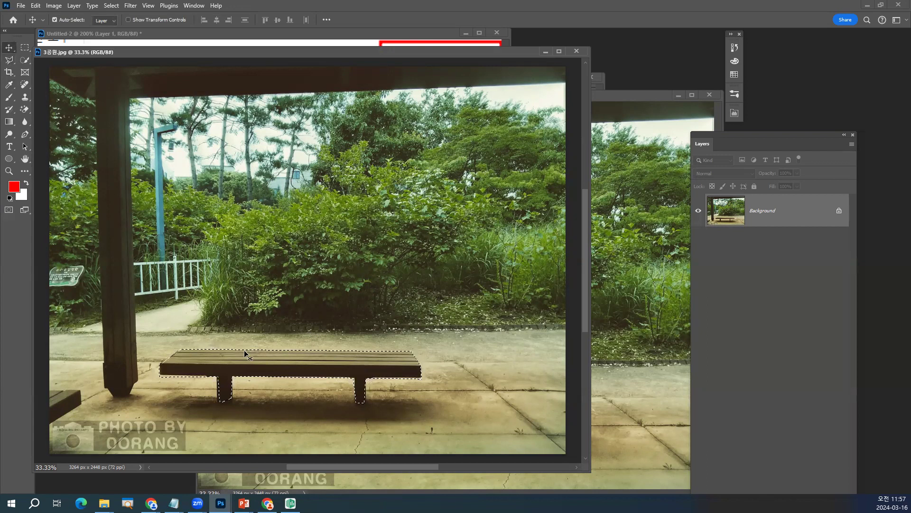
drag(248, 367, 241, 129)
key(ctrl+d)
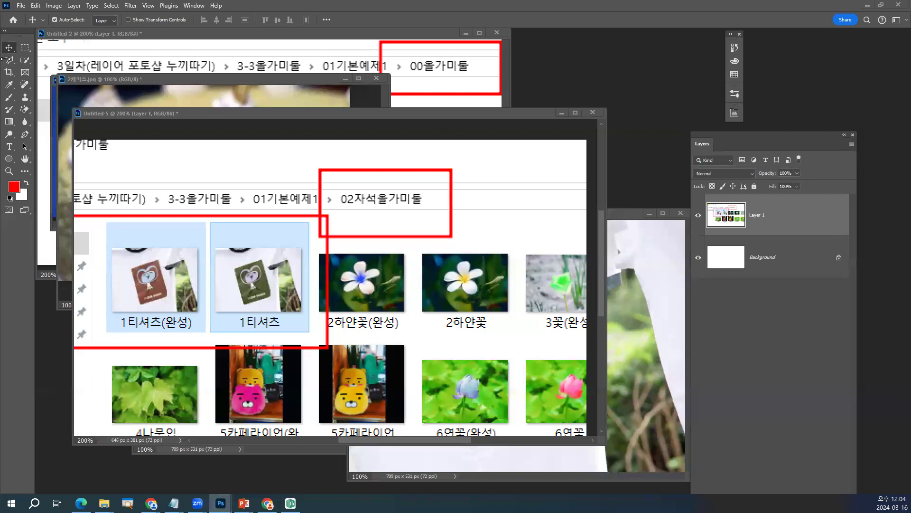
Activate the Magnetic Lasso Tool and bring the practice photo 1티셔츠.jpg to the front of the open documents.
click(7, 61)
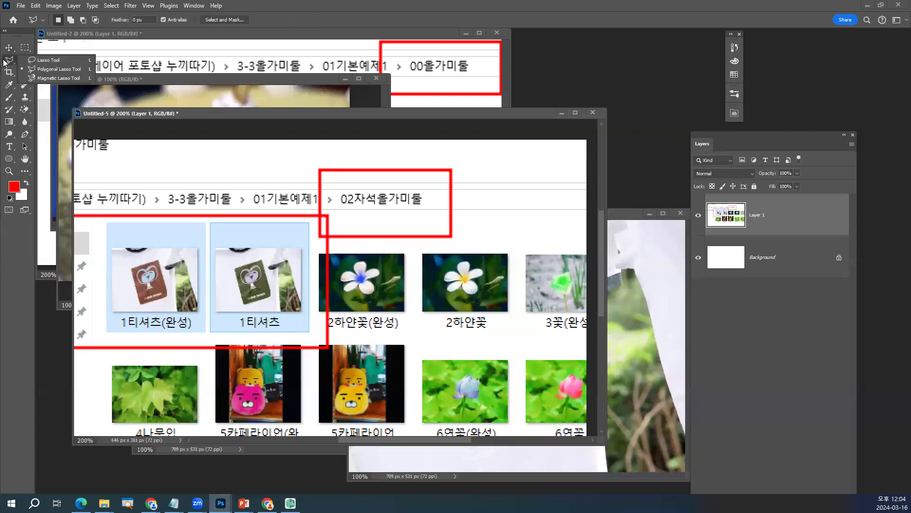
click(41, 78)
click(216, 80)
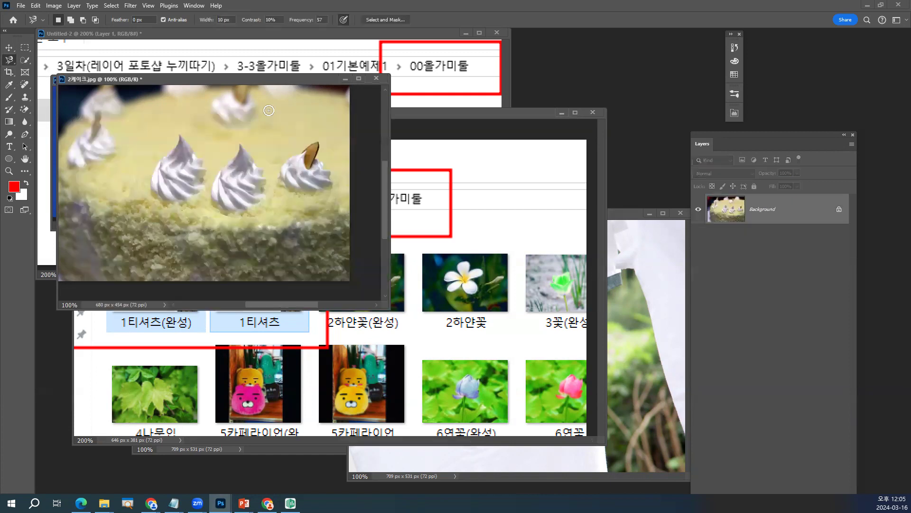
click(619, 217)
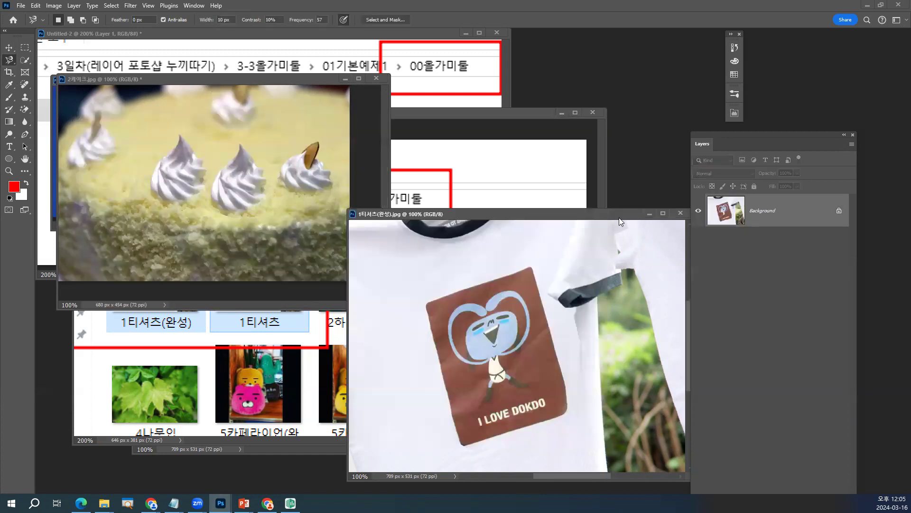
click(446, 217)
key(ctrl+Tab)
key(ctrl+Tab)
key(ctrl+Tab)
key(ctrl+Tab)
key(ctrl+Tab)
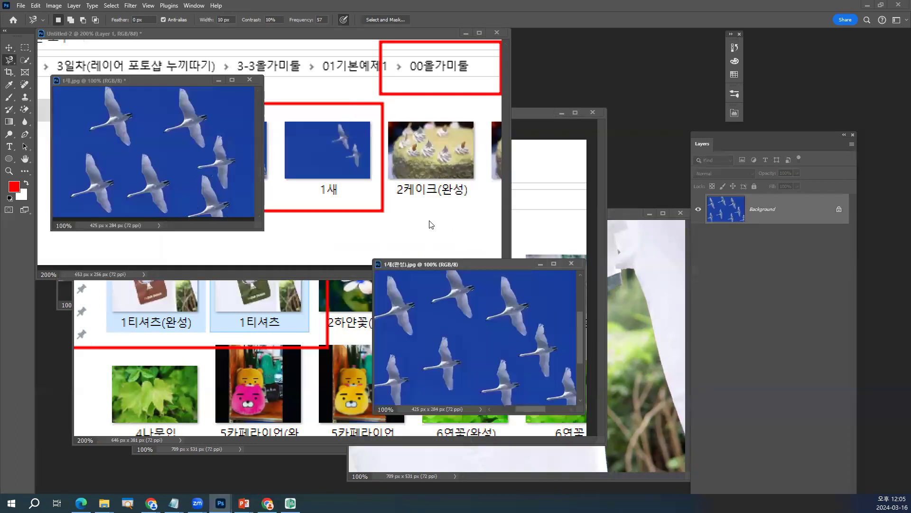
key(ctrl+Tab)
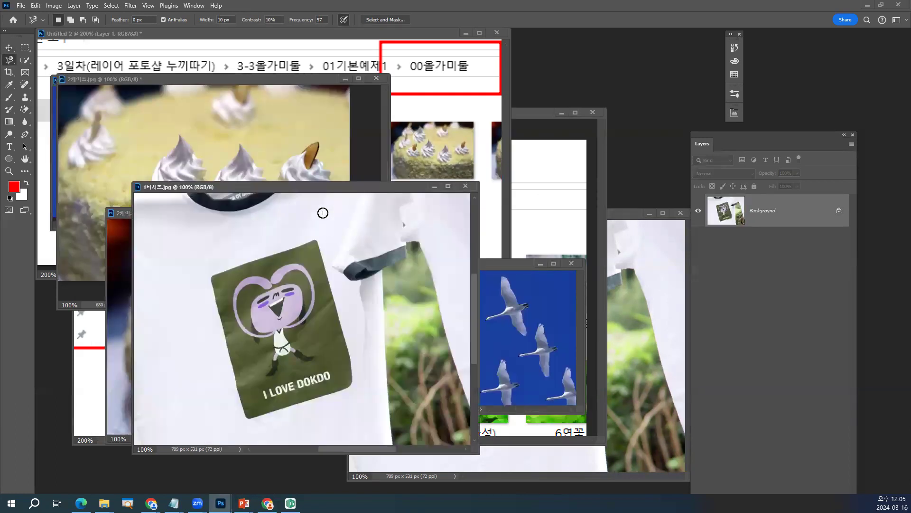
Reposition and enlarge the 1티셔츠.jpg window and magnify the green shirt print to 200%.
drag(299, 188, 228, 68)
drag(404, 331, 603, 486)
key(ctrl+plus)
drag(240, 203, 231, 232)
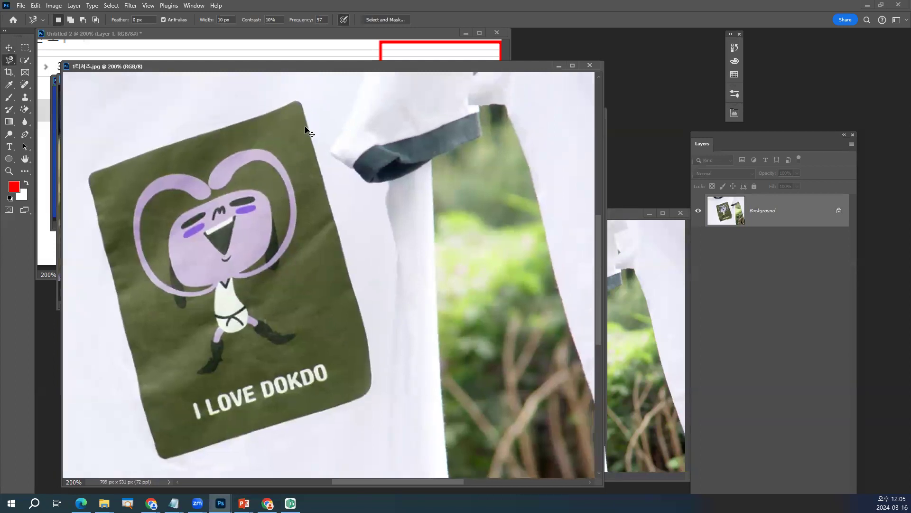
key(ctrl+minus)
key(ctrl+plus)
Trace the green I LOVE DOKDO print with the Magnetic Lasso into a closed selection, and deselect it.
click(304, 115)
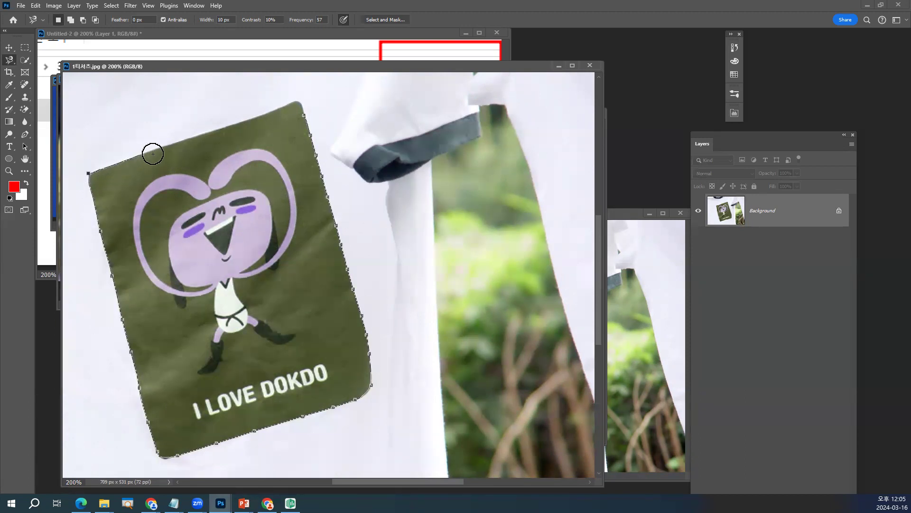
click(303, 110)
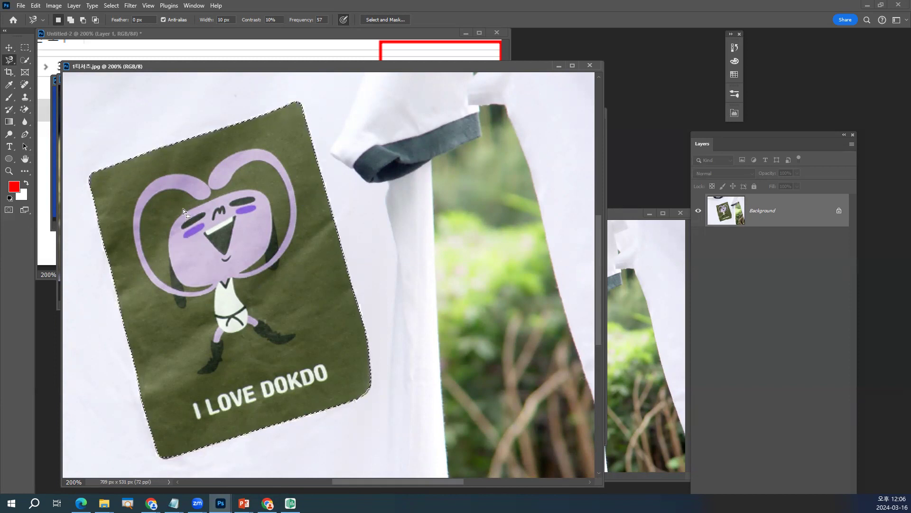
right_click(12, 62)
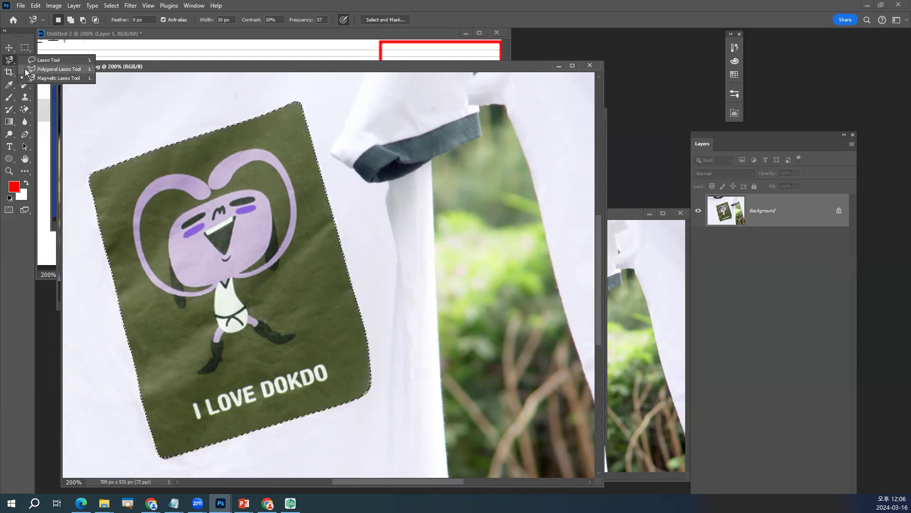
click(122, 105)
key(ctrl+d)
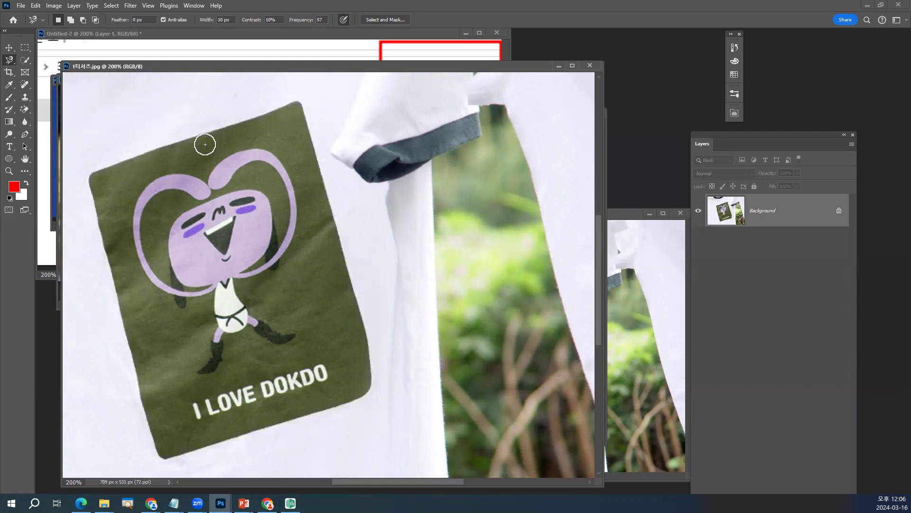
Try a Magnetic Lasso trace that strays across the printed character, remove its stray anchor points, and abandon it.
click(311, 137)
scroll(251, 372, down, 1)
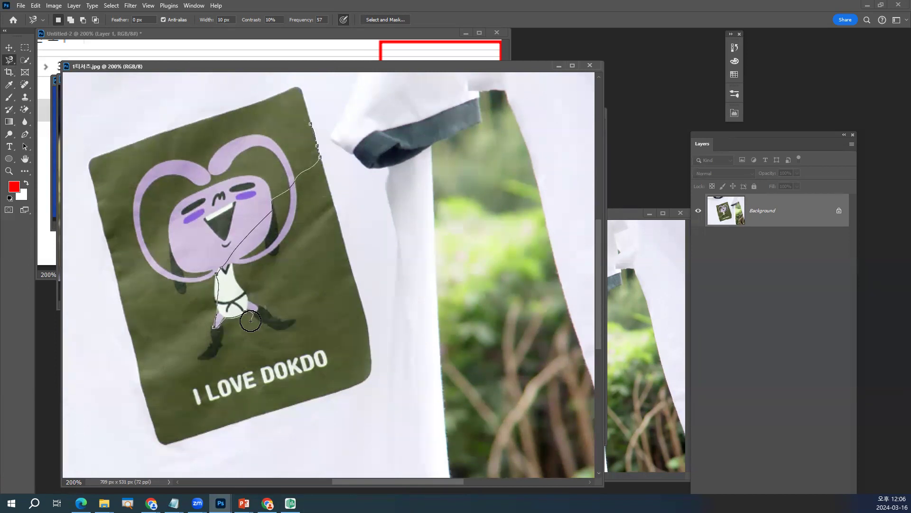
key(BackSpace)
key(BackSpace)
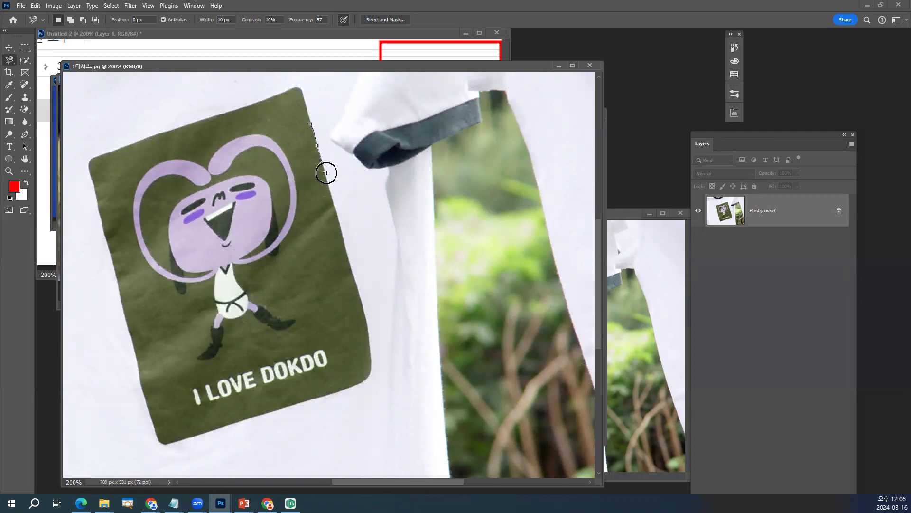
key(Escape)
Start a fresh Magnetic Lasso trace from the green print's upper right corner down its edge.
click(307, 108)
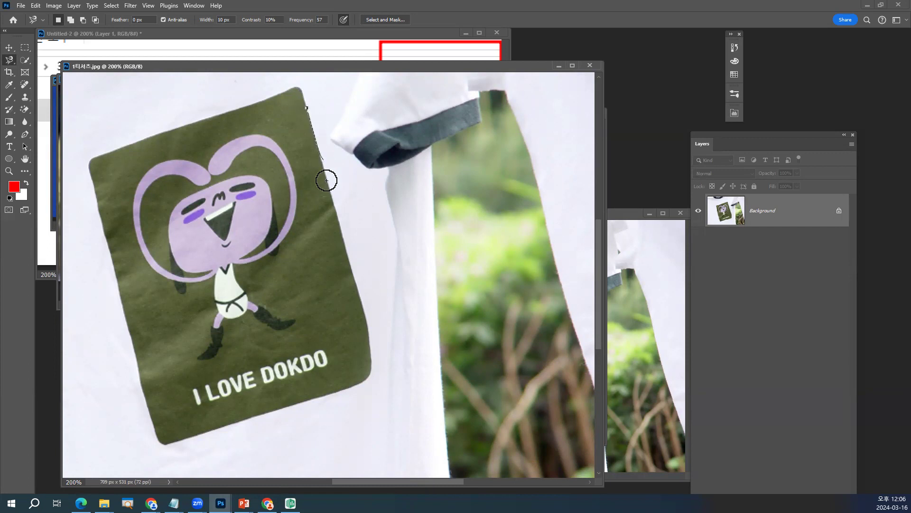